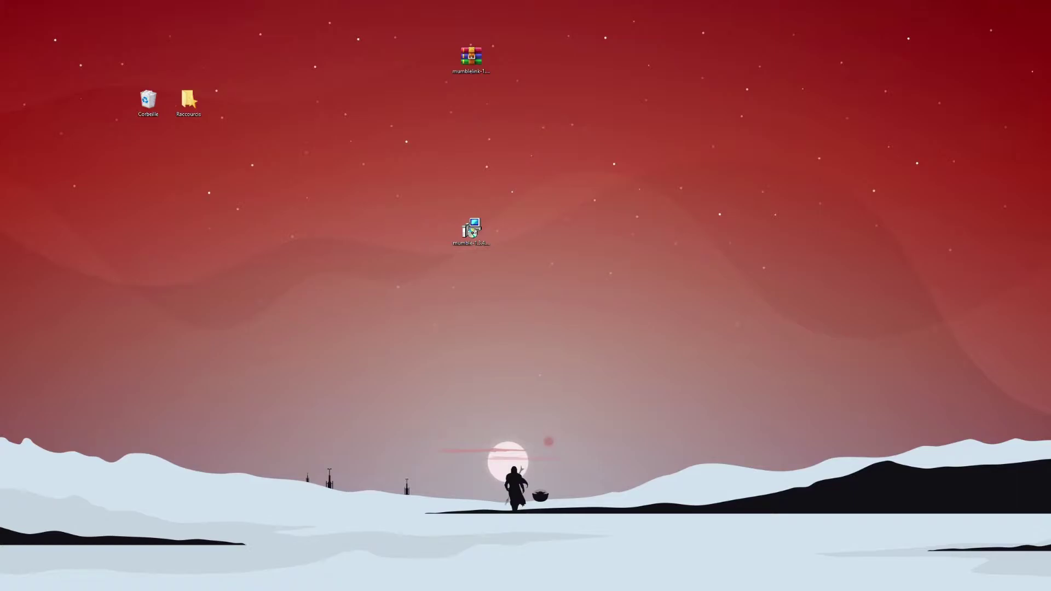
Run the Mumble 1.3.4 installer from the desktop and accept the licence agreement terms
double_click(476, 242)
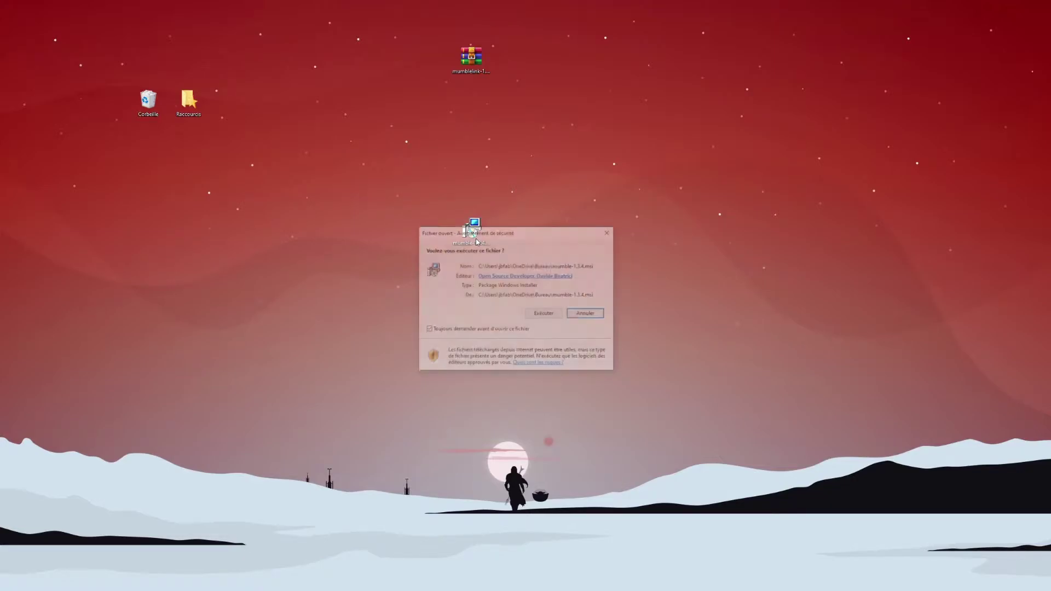
click(546, 313)
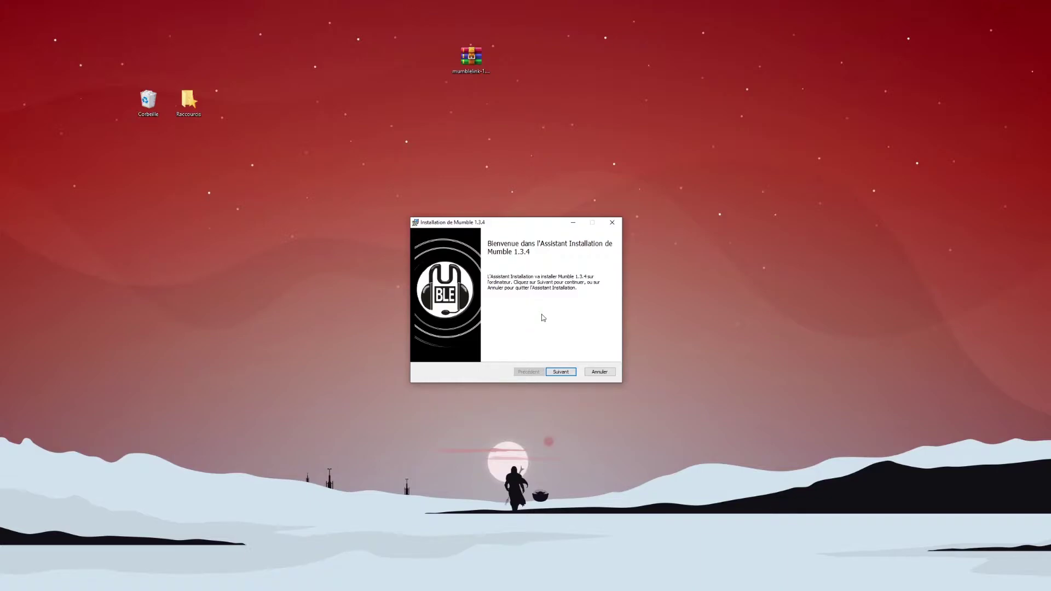
click(568, 373)
click(456, 353)
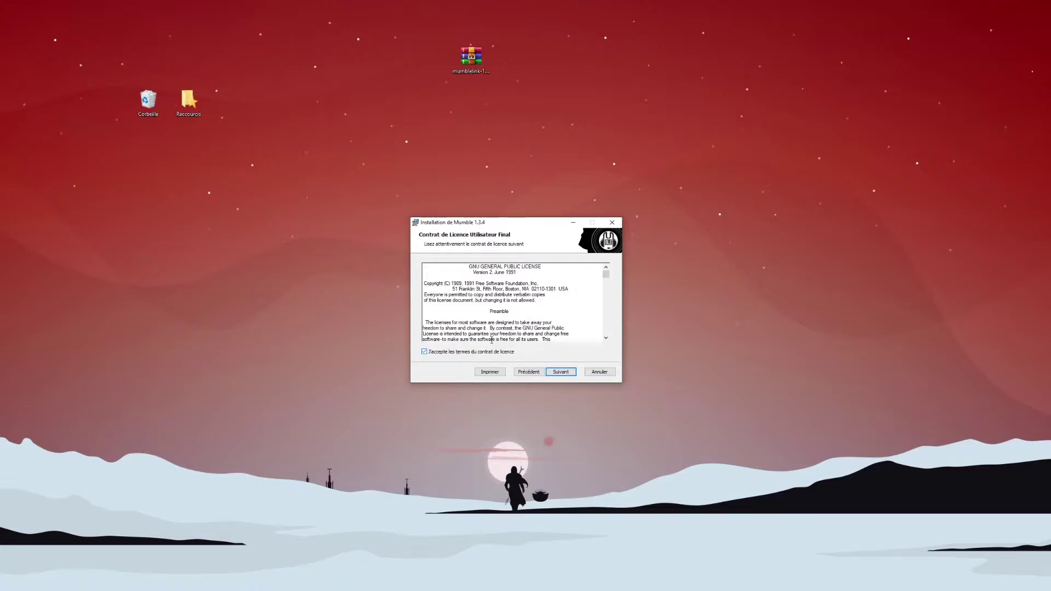
drag(606, 277, 606, 344)
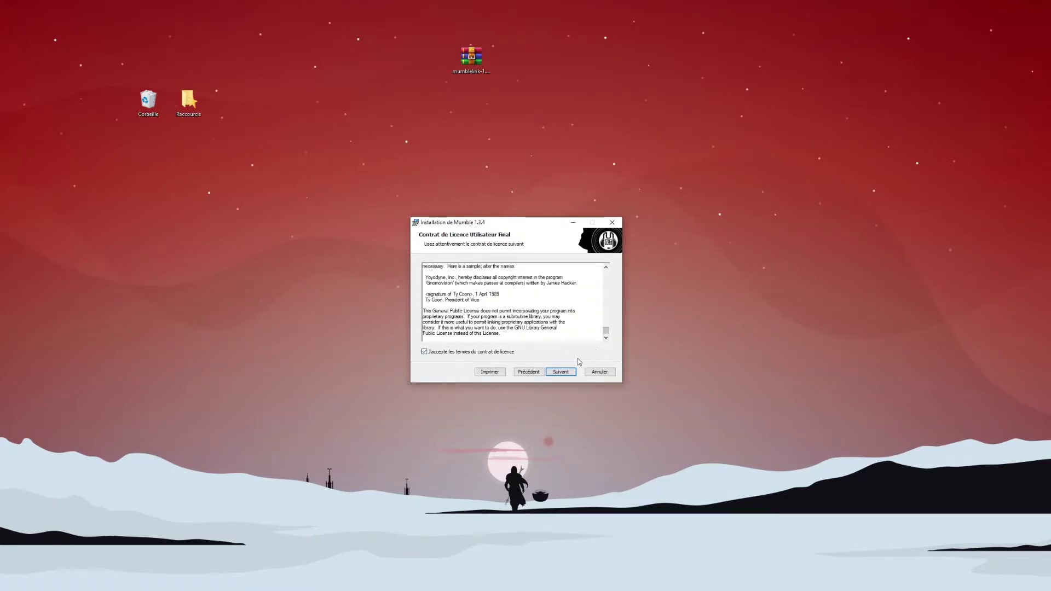
click(570, 373)
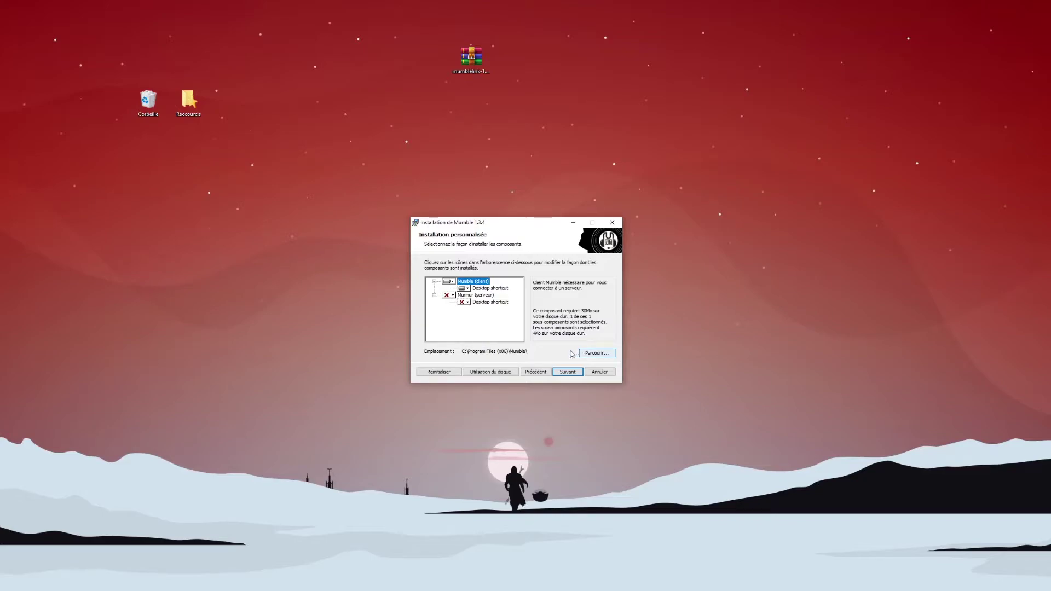
Install Mumble with the default components and location, and finish the wizard with the option to start Mumble enabled
click(572, 375)
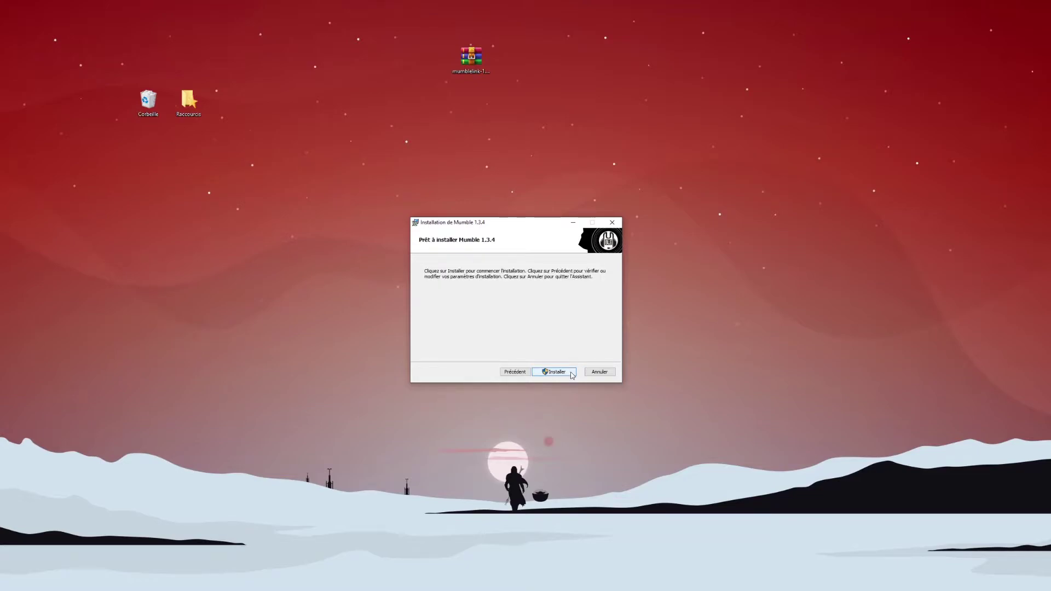
click(572, 374)
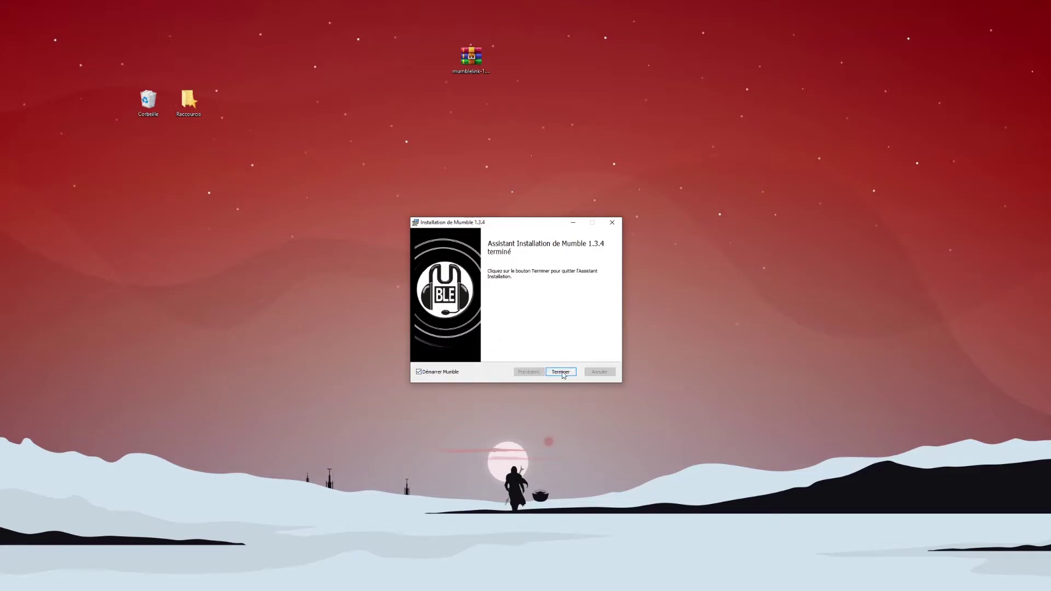
click(560, 372)
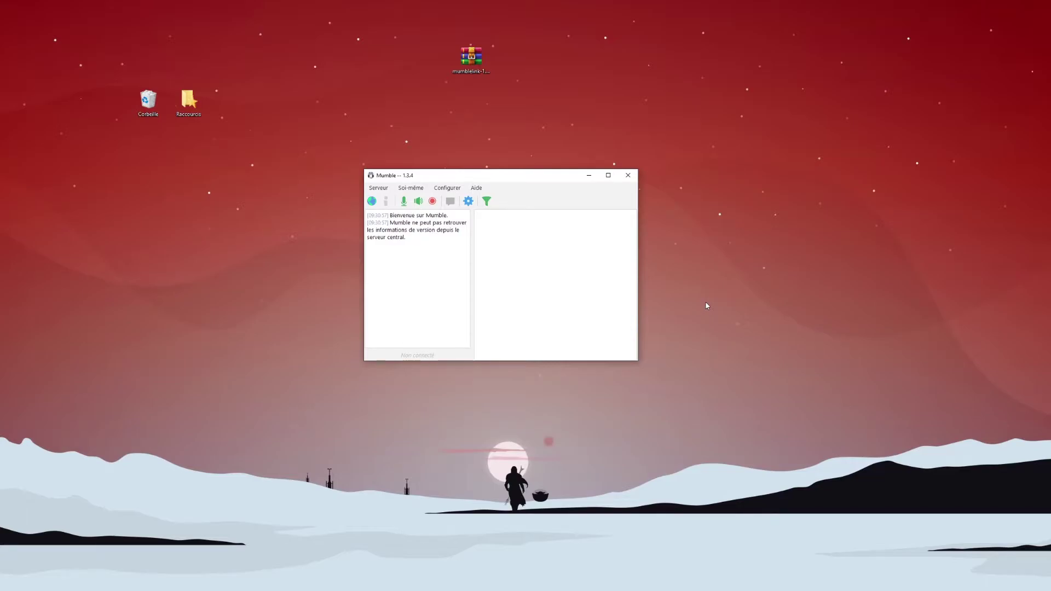
In Mumble's audio output settings, set the positional audio Augmentation to 150 %
click(469, 202)
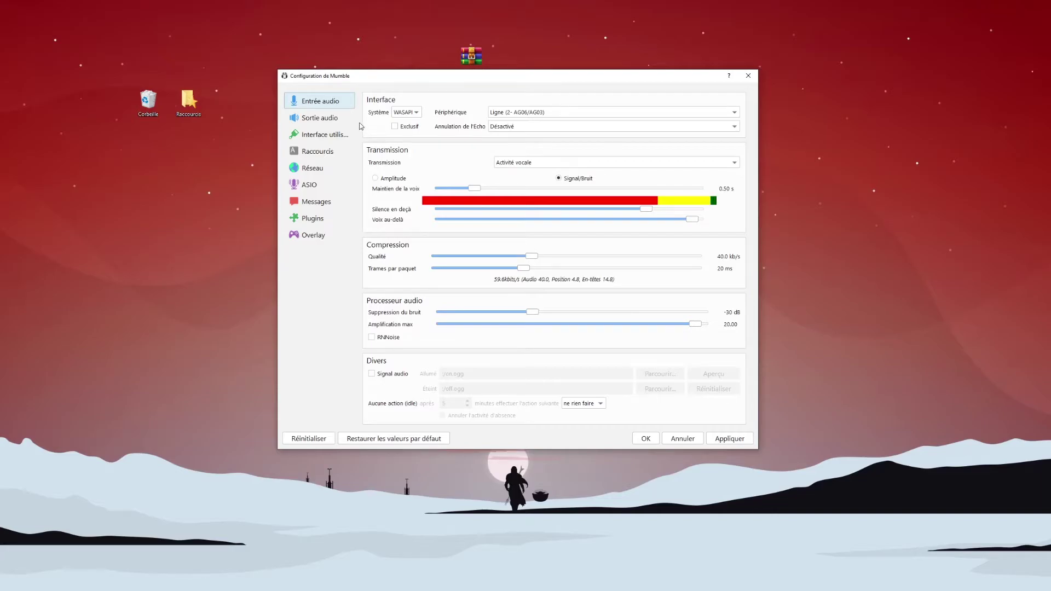
click(320, 118)
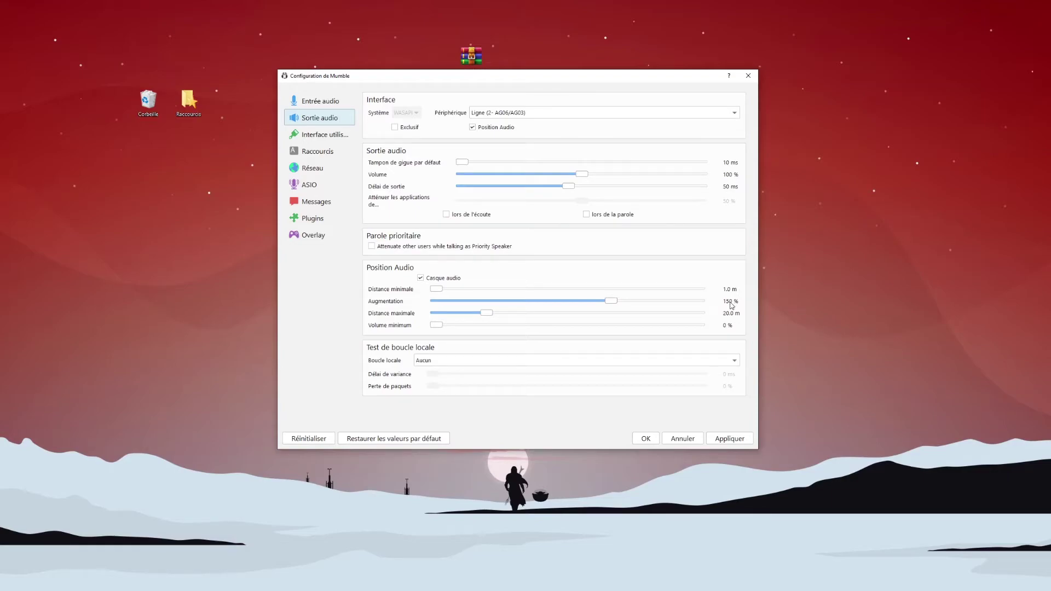
click(611, 305)
drag(611, 304, 433, 308)
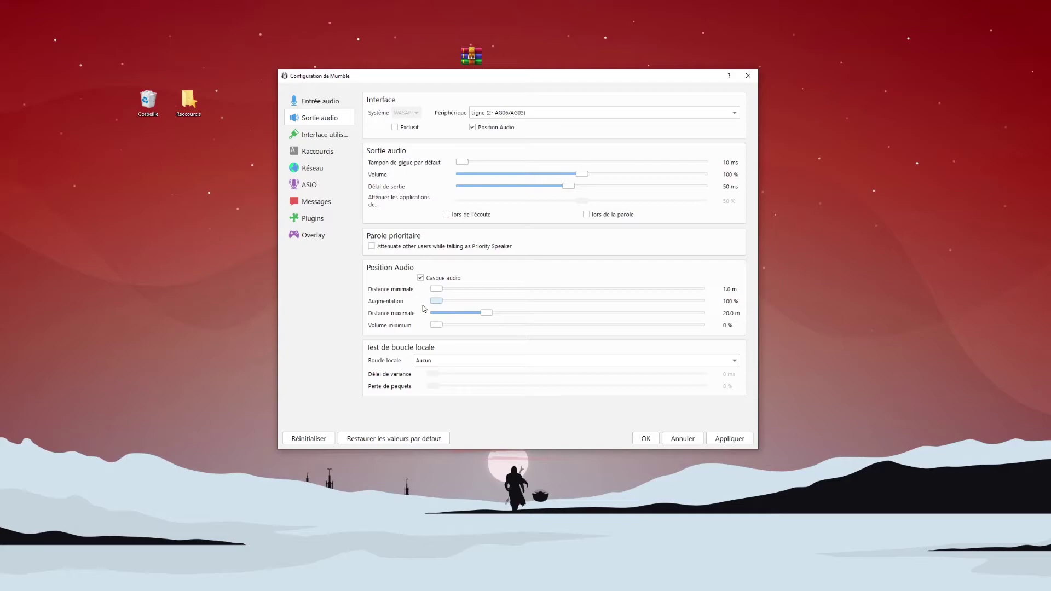
drag(436, 302, 612, 303)
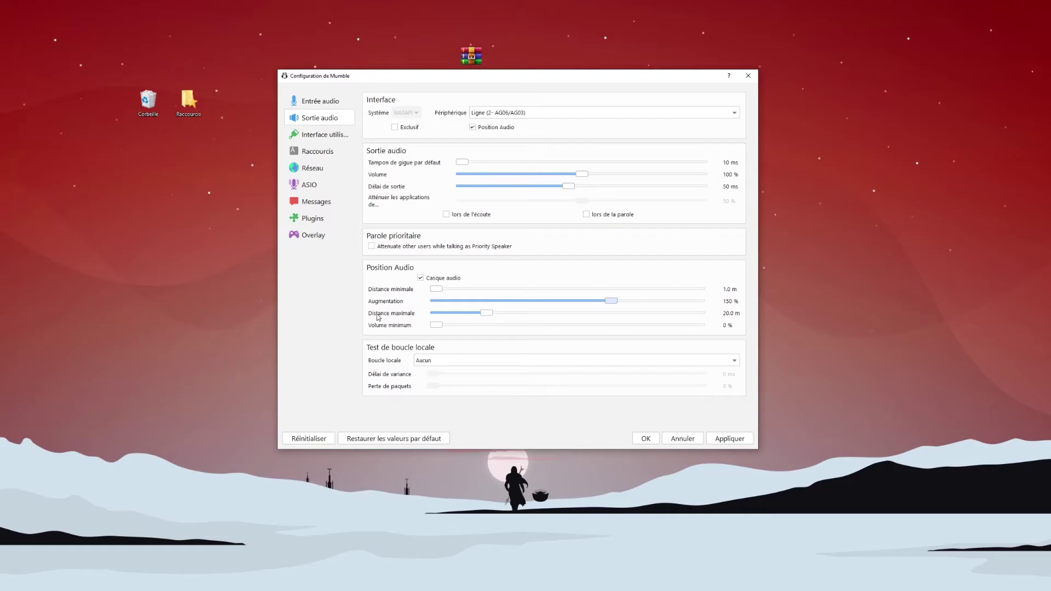
Make sure the Link v1.2.0 plugin is enabled in the Mumble plugin settings, and apply and close the configuration
click(321, 222)
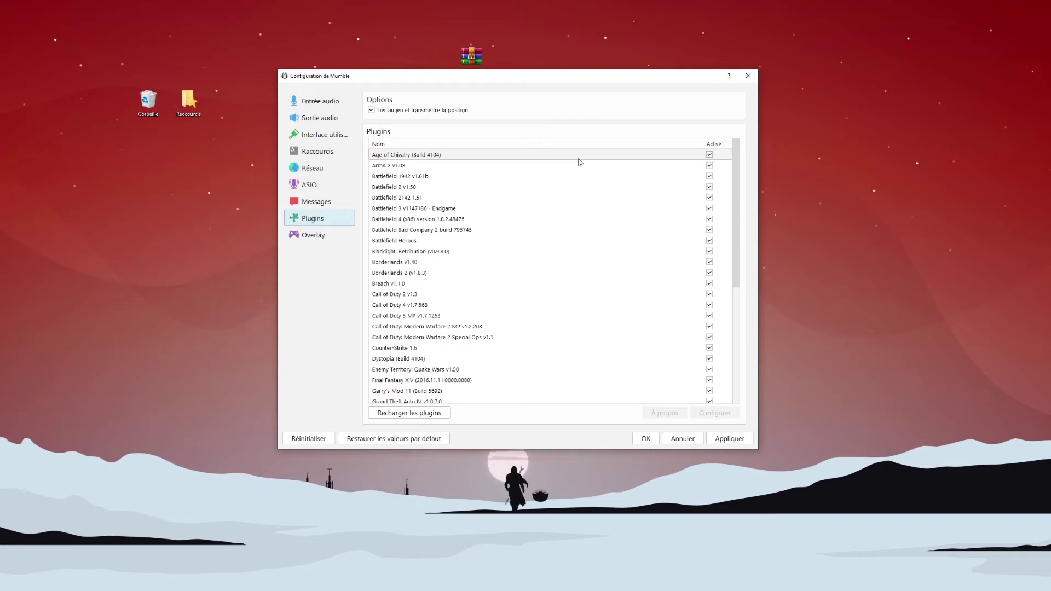
scroll(494, 277, down, 3)
scroll(494, 278, down, 2)
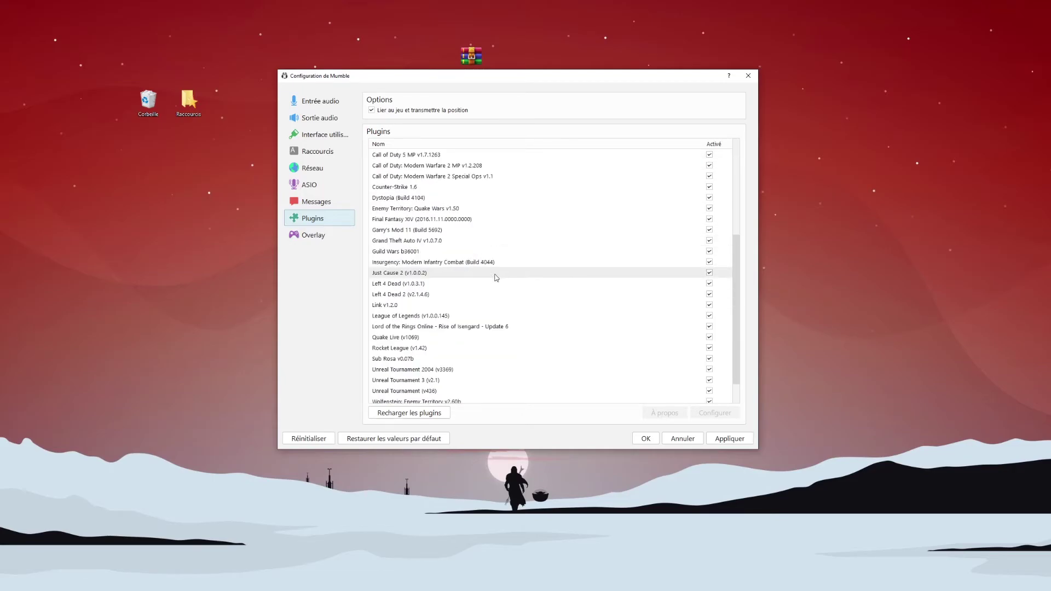
click(415, 306)
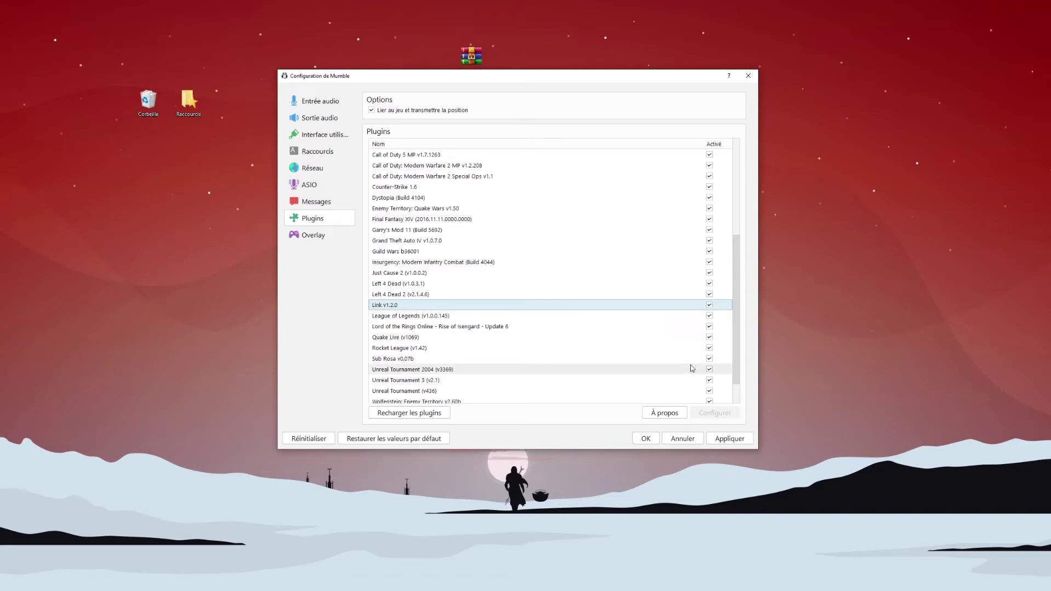
click(710, 306)
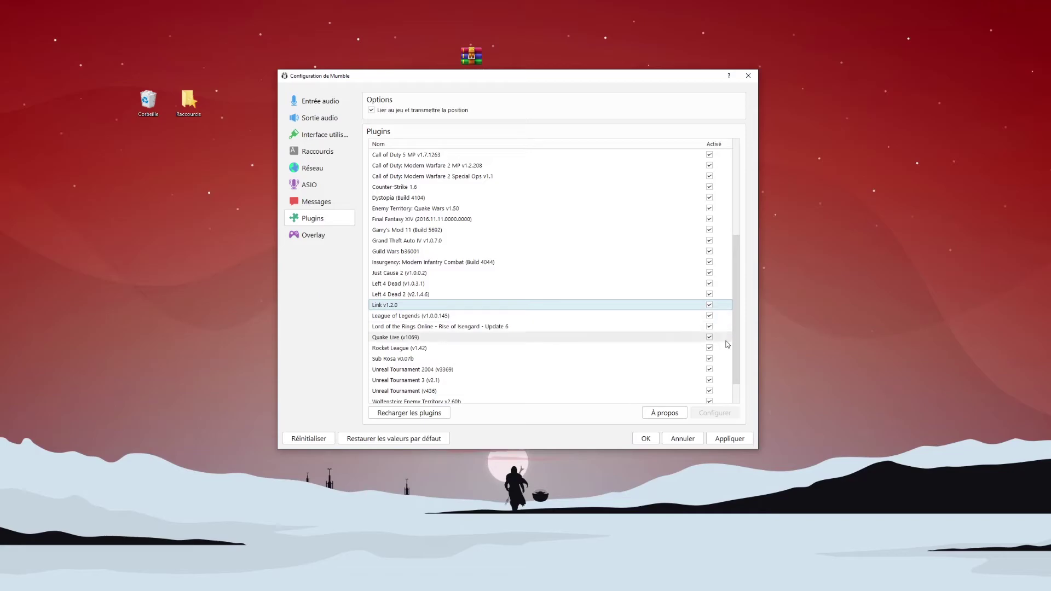
click(731, 439)
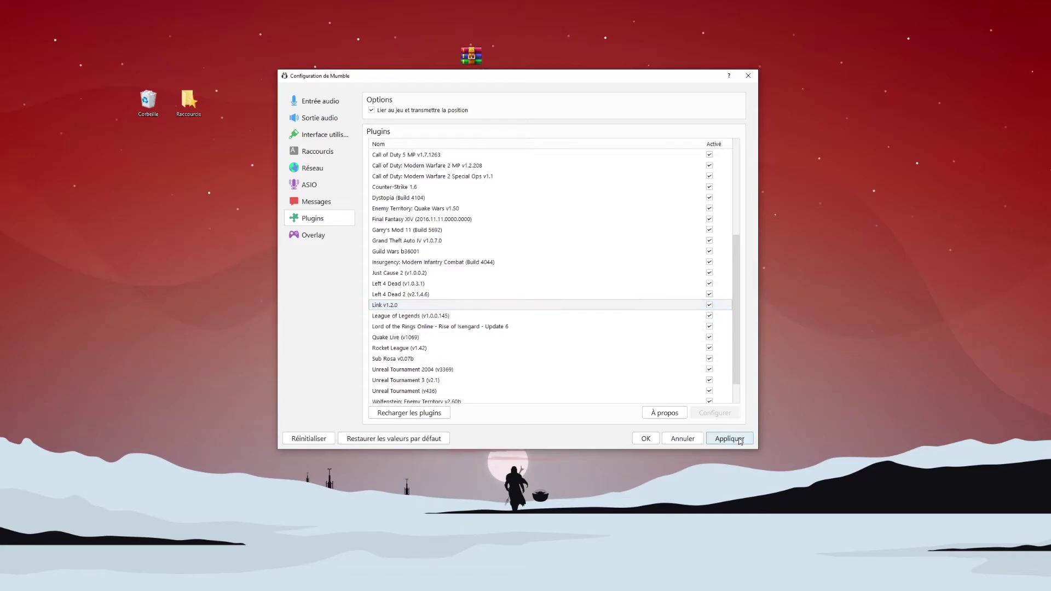
click(645, 439)
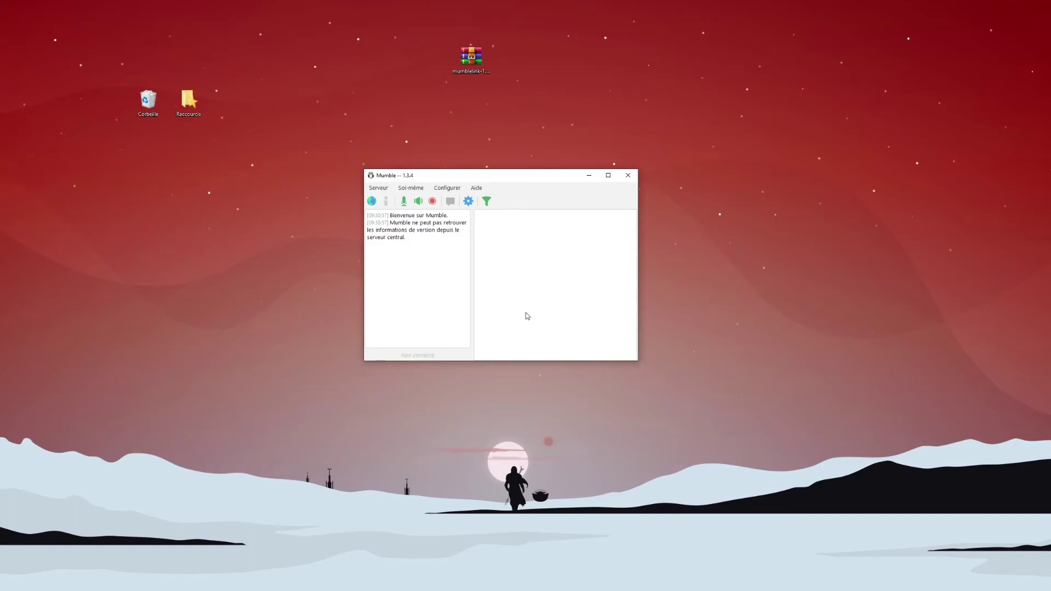
Connect to the favourite Mumble server and close the Mumble window
click(372, 201)
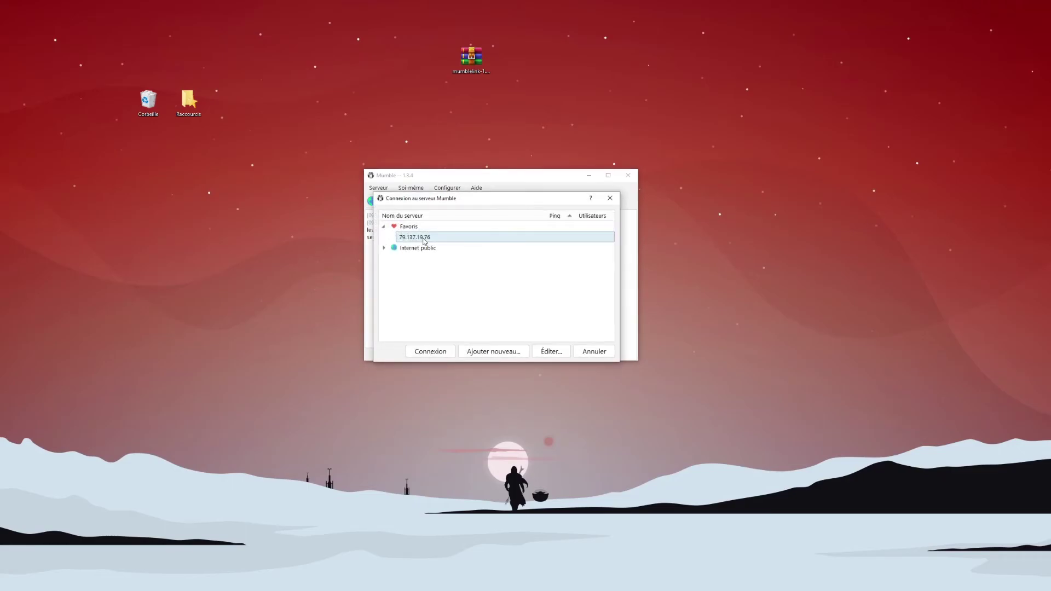
click(447, 350)
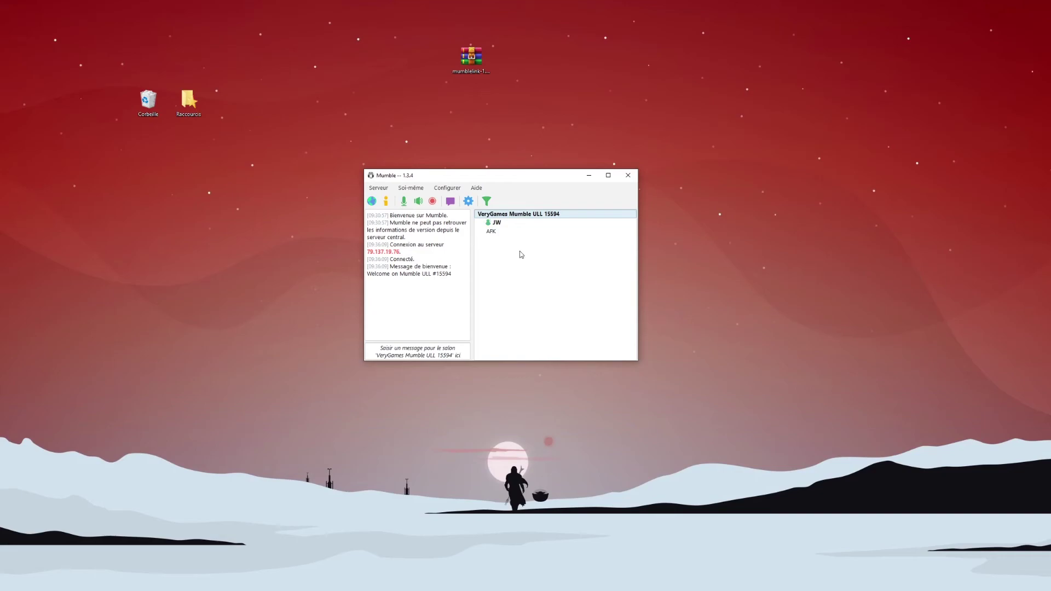
click(628, 176)
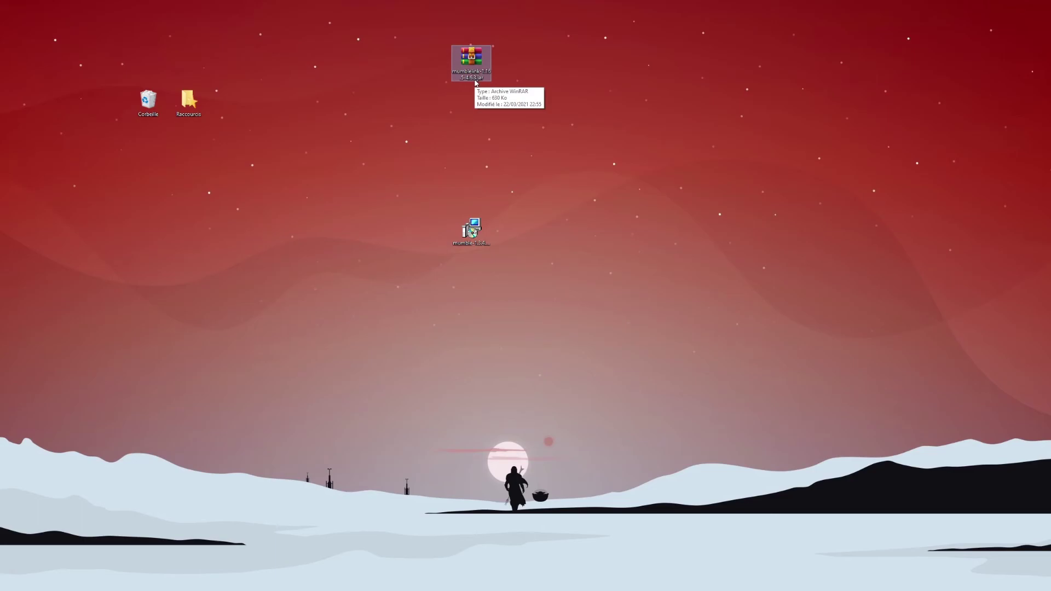
Open %appdata% from the Windows Run dialog and move mumblelink-1.16.5-4.6.3.jar from the desktop into the .minecraft mods folder
key(super+r)
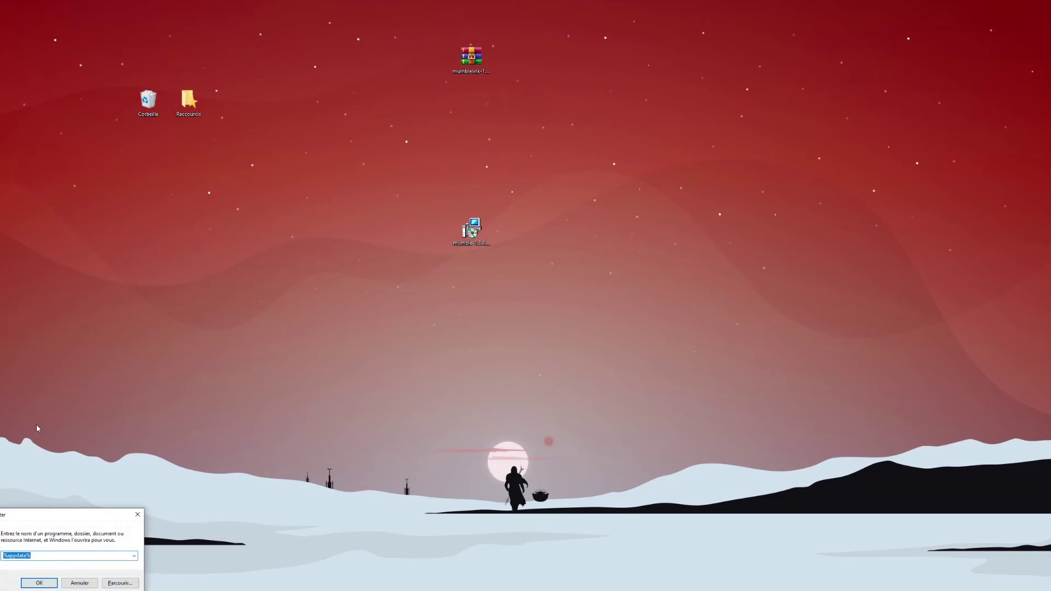
drag(71, 512, 330, 247)
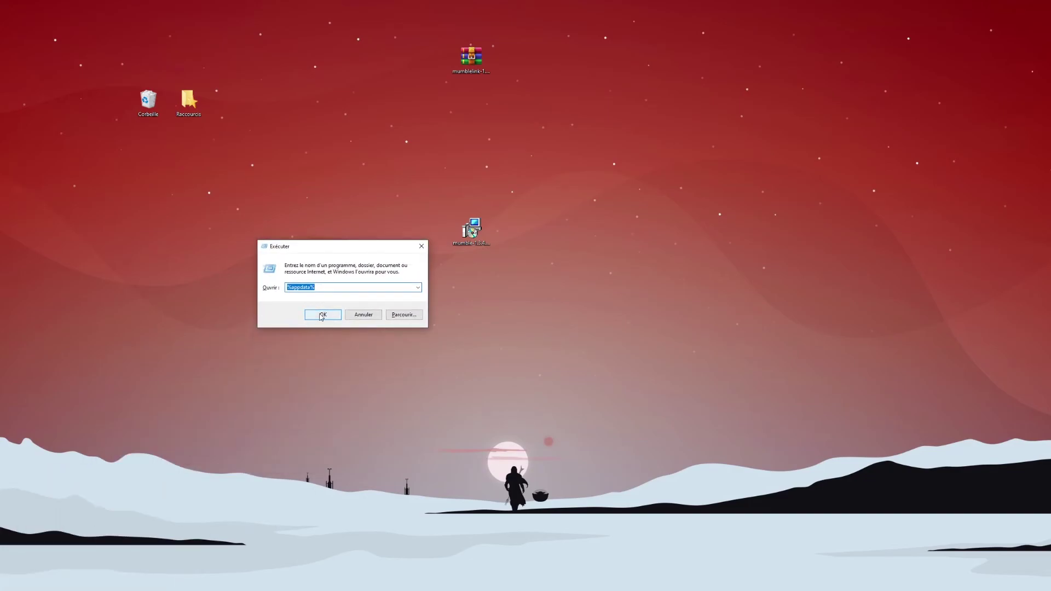
click(323, 315)
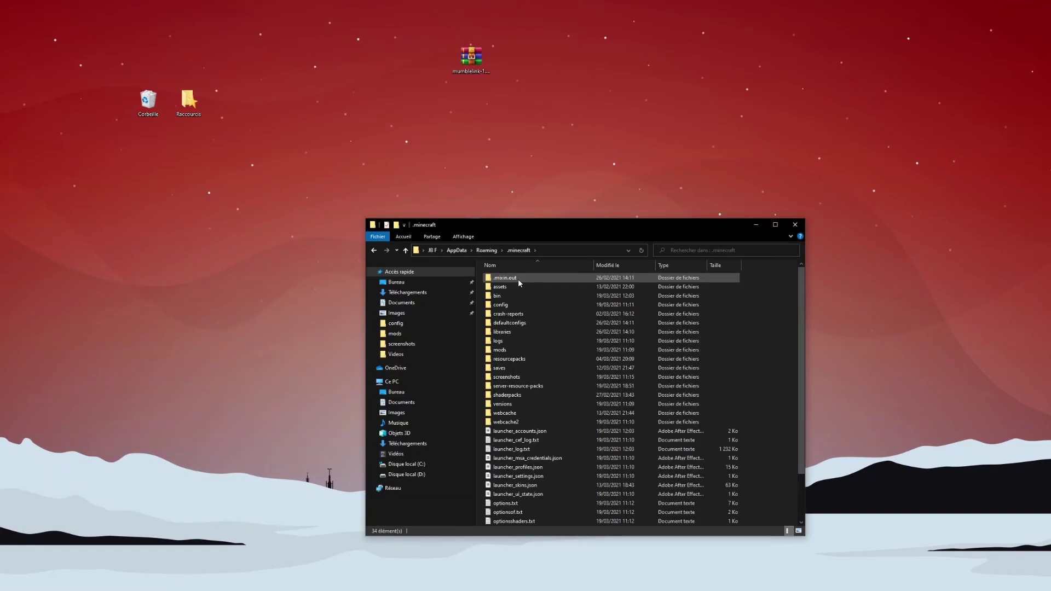
click(527, 352)
double_click(527, 352)
drag(471, 57, 767, 330)
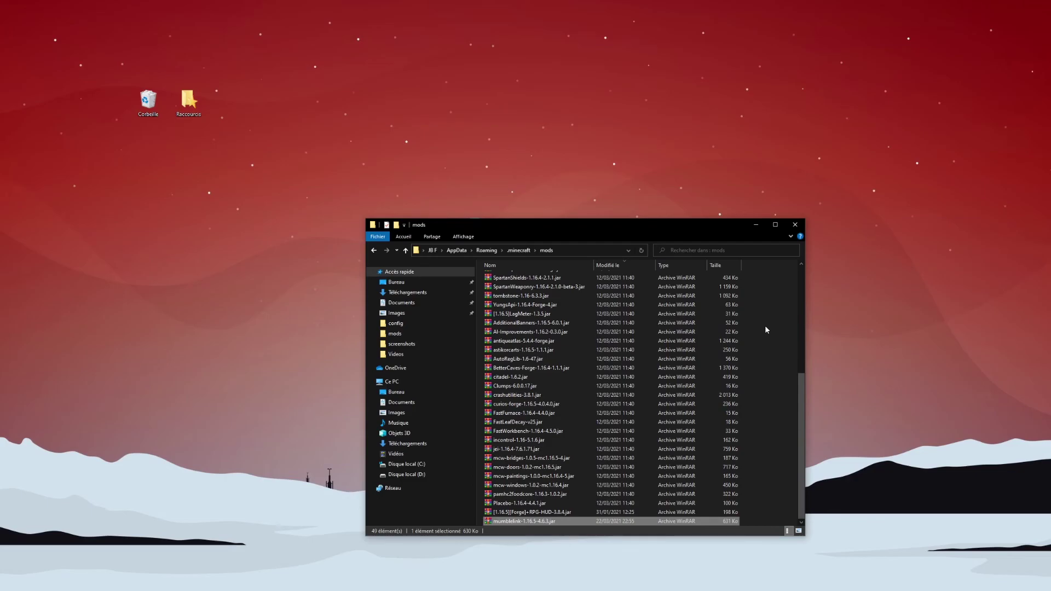